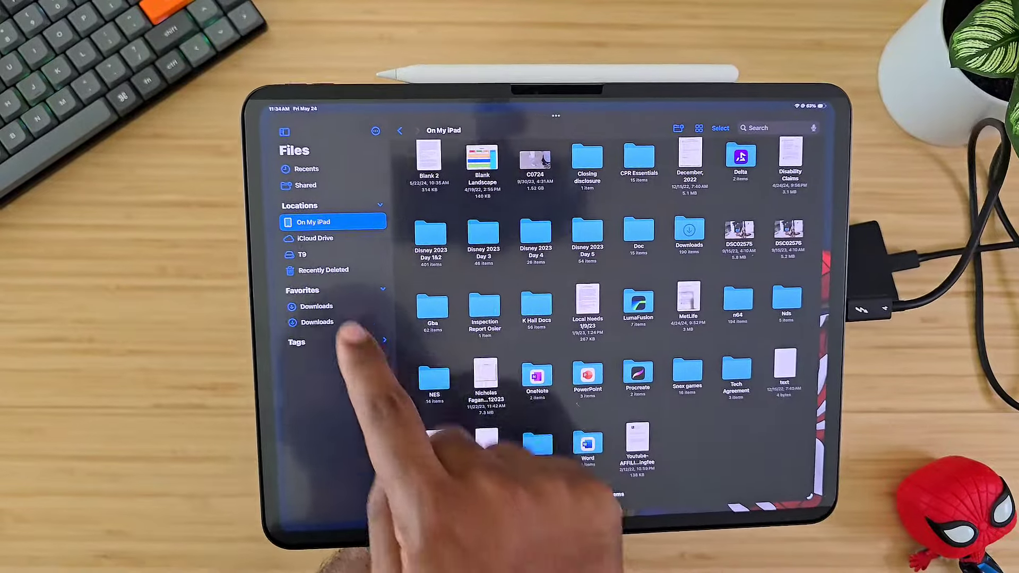
- Open the T9 drive's contents and start selecting its video files
click(274, 238)
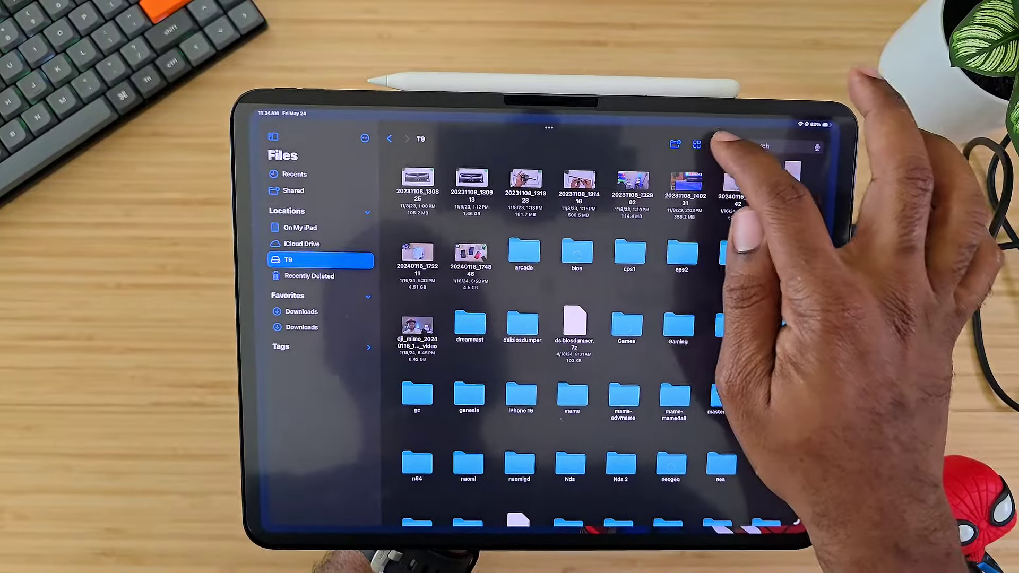
click(719, 145)
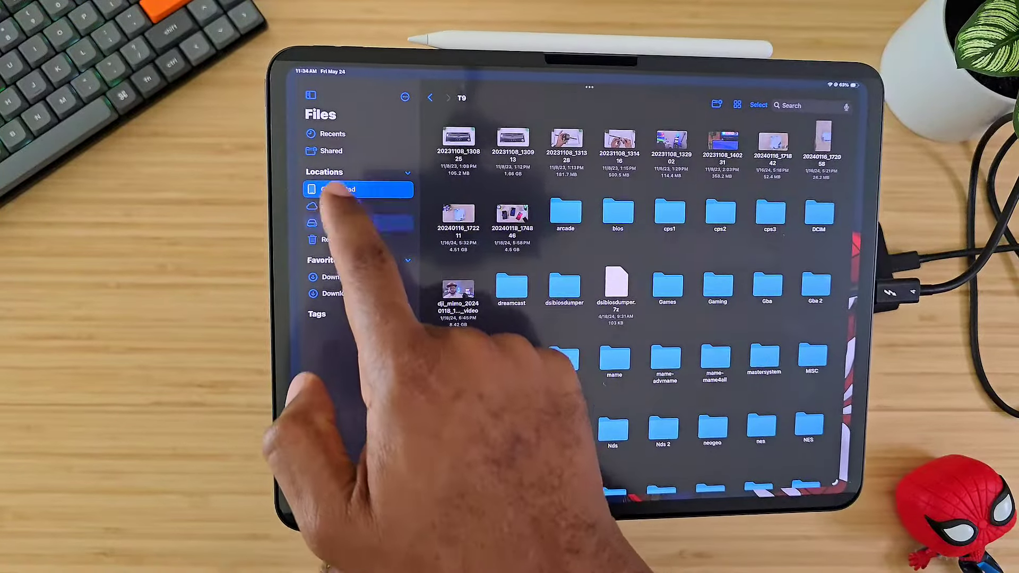
- Switch to the On My iPad storage location
click(338, 190)
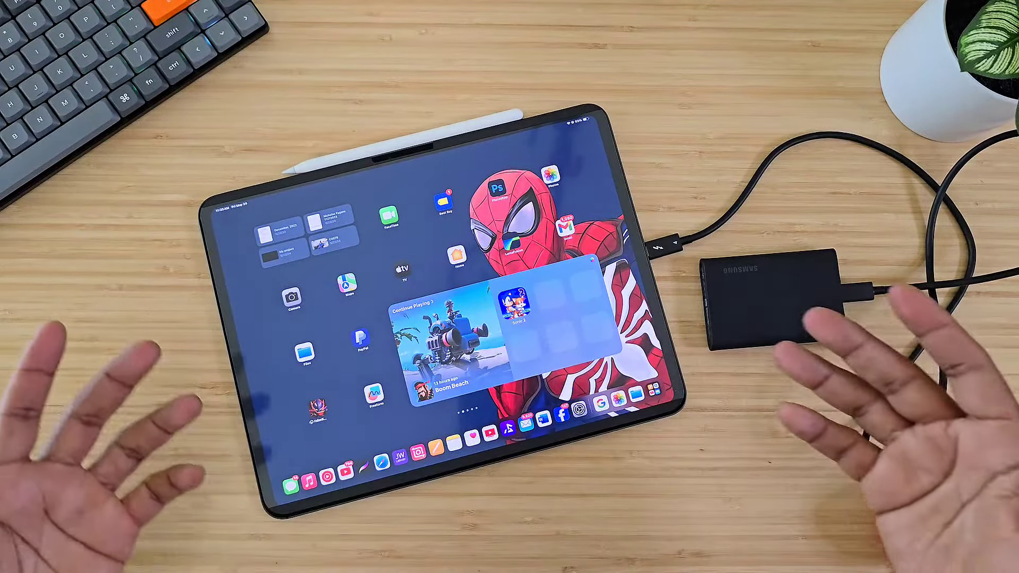
- Swipe over to another home screen page of widgets
drag(547, 318, 717, 330)
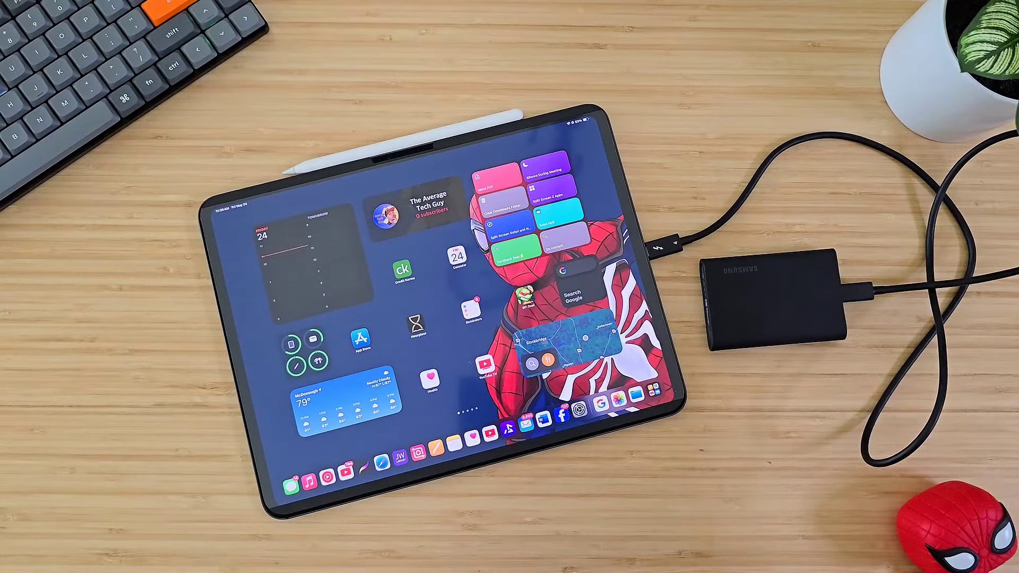